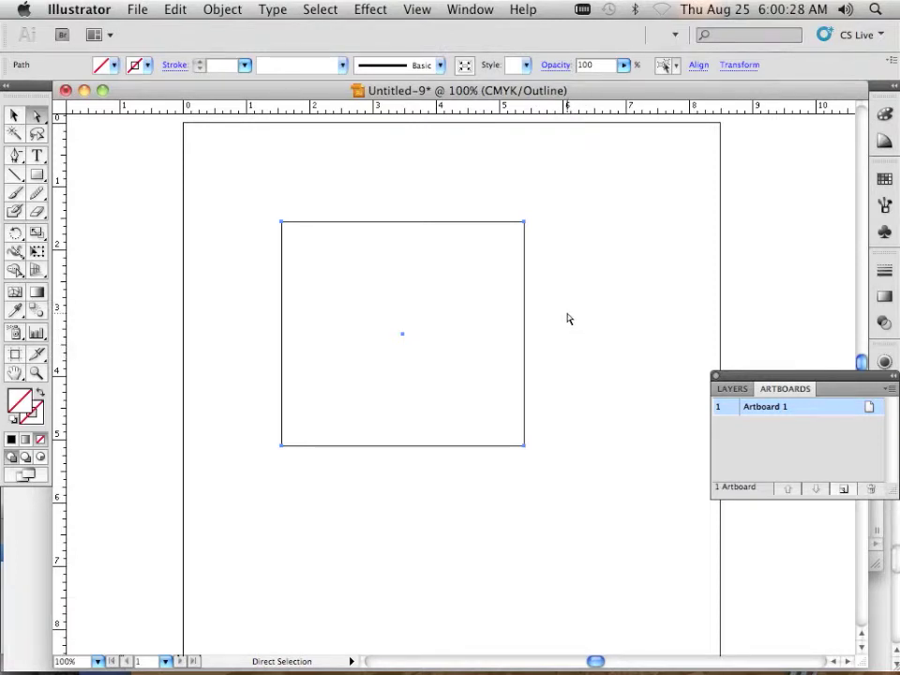
Delete only the rectangle's right side, leaving its other three sides as an open path
left_click_drag(567, 315, 465, 330)
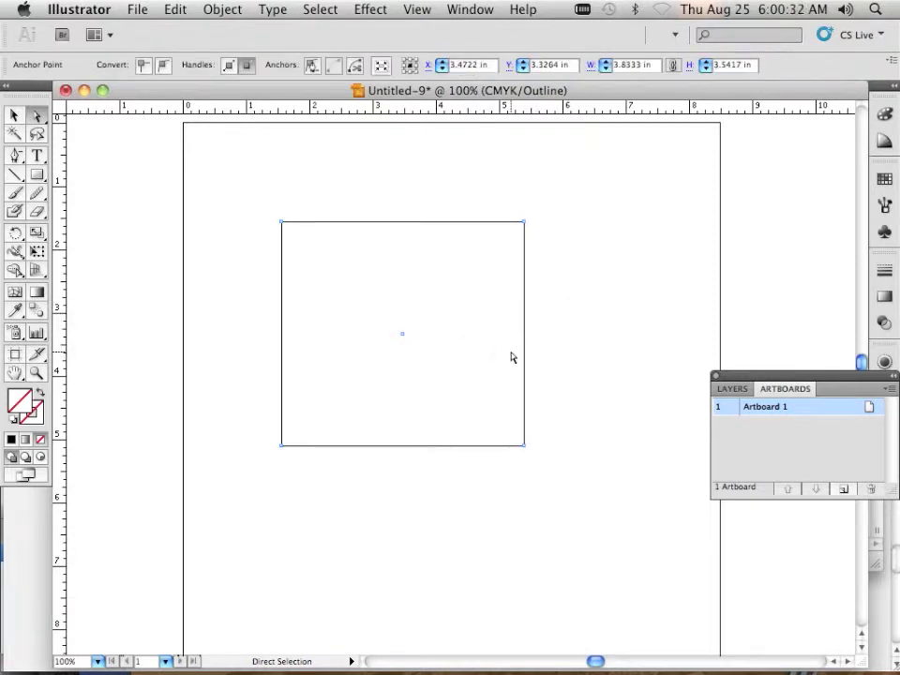
key("Delete")
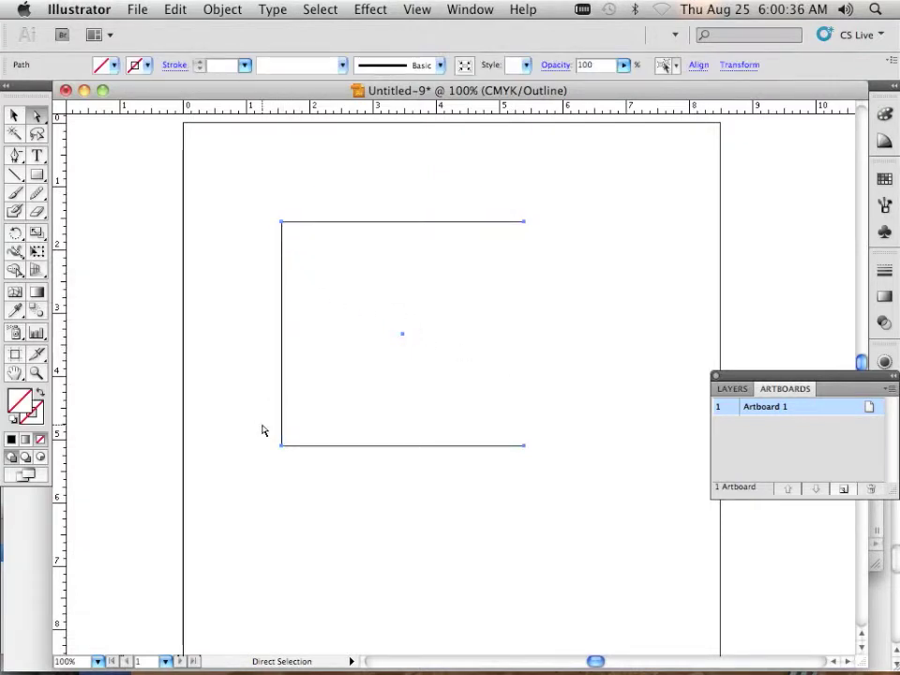
key("Delete")
key("super+z")
Draw a separate left-pointing two-segment path with the Pen tool inside the open side, its vertex at about X 3.93 in, Y 3.24 in
left_click_drag(16, 157, 47, 158)
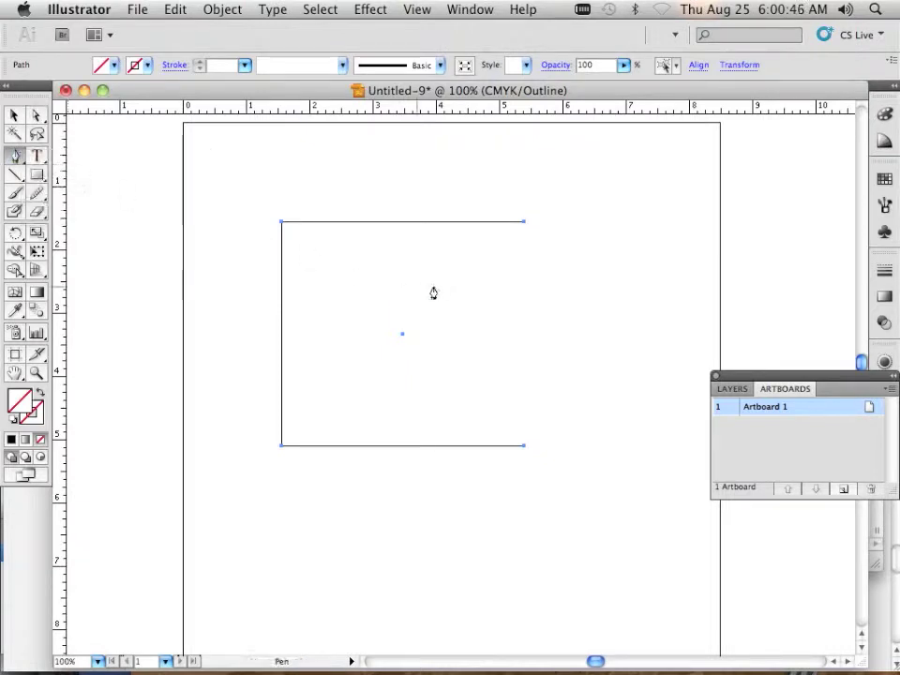
left_click(485, 267)
left_click(432, 328)
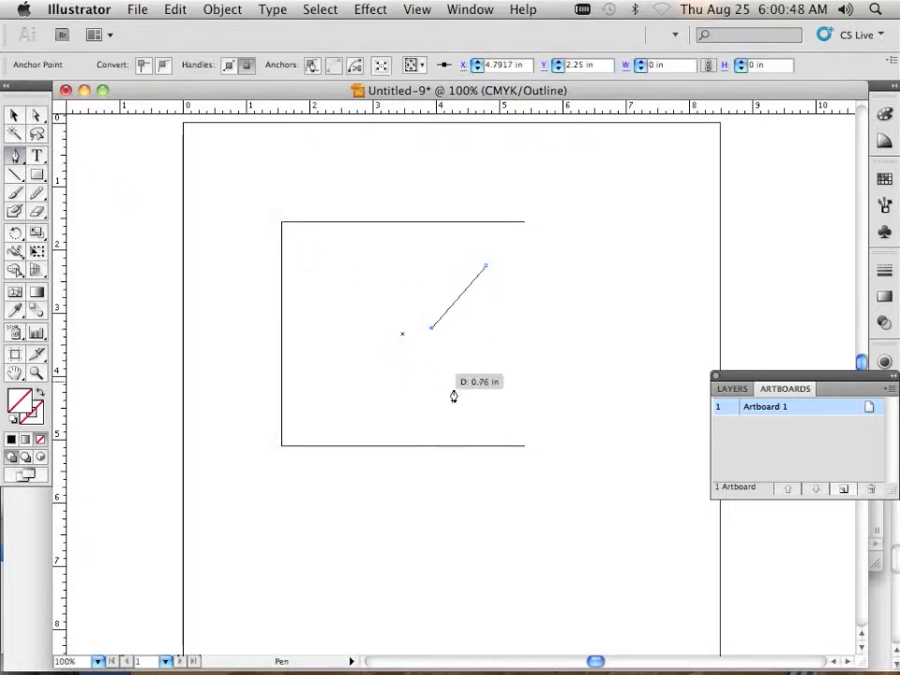
left_click(495, 414)
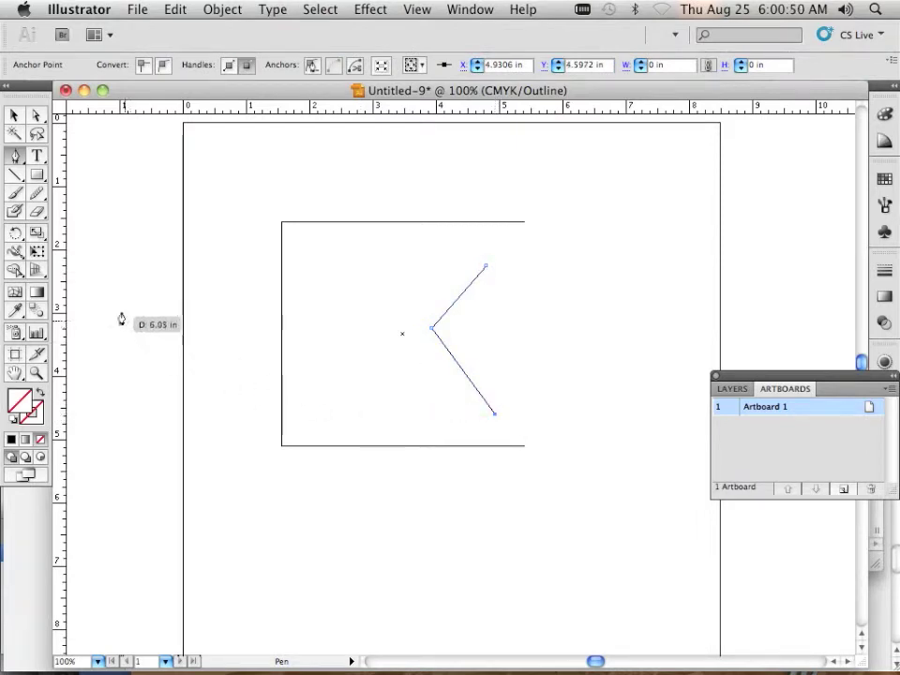
Join the top line's open right endpoint to the angled path's upper endpoint
left_click(36, 112)
scroll(547, 333, "up", 2)
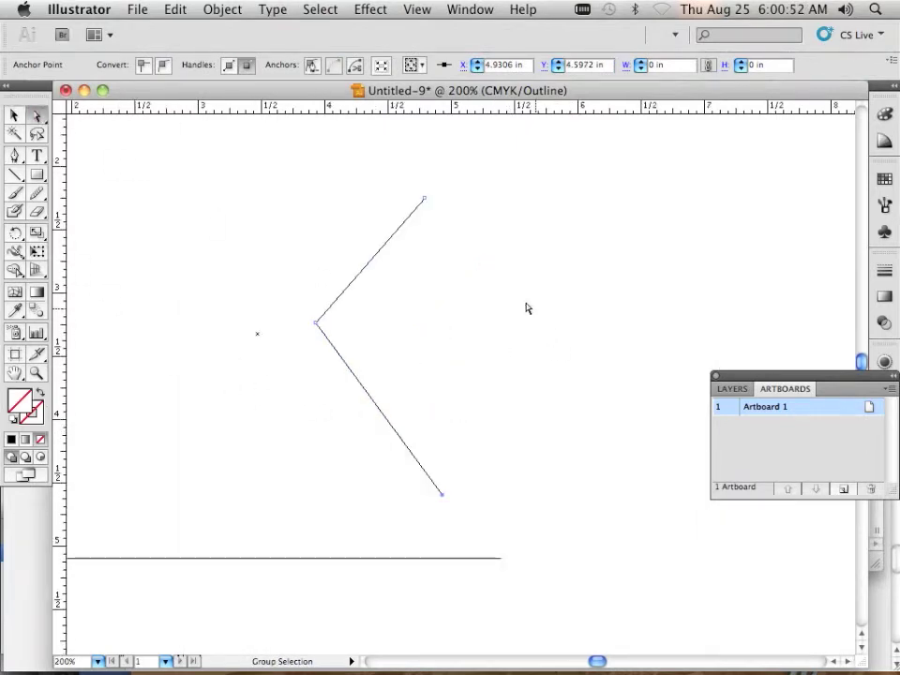
left_click_drag(452, 279, 456, 486)
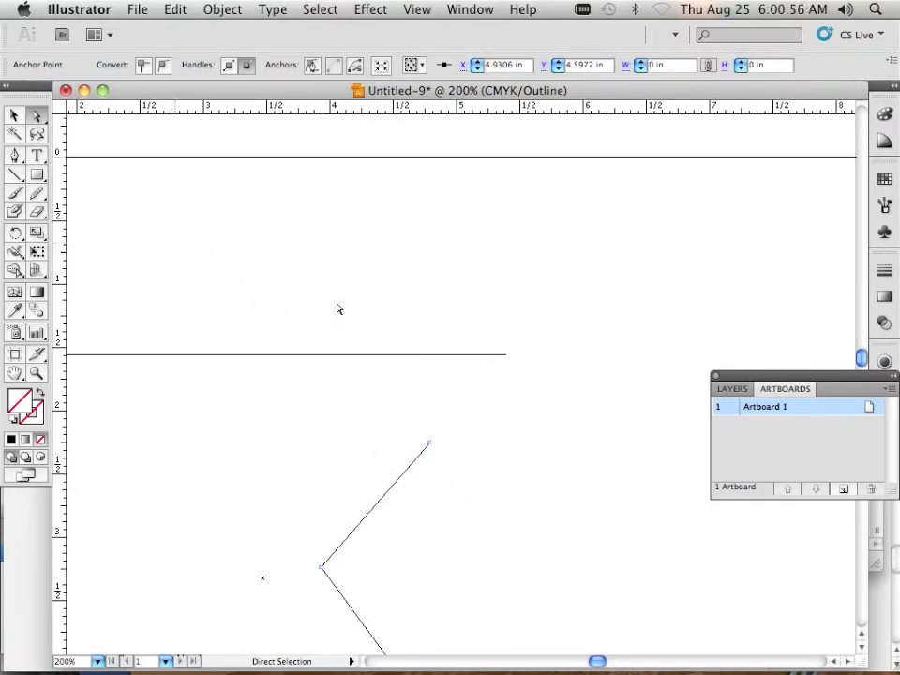
left_click(507, 355)
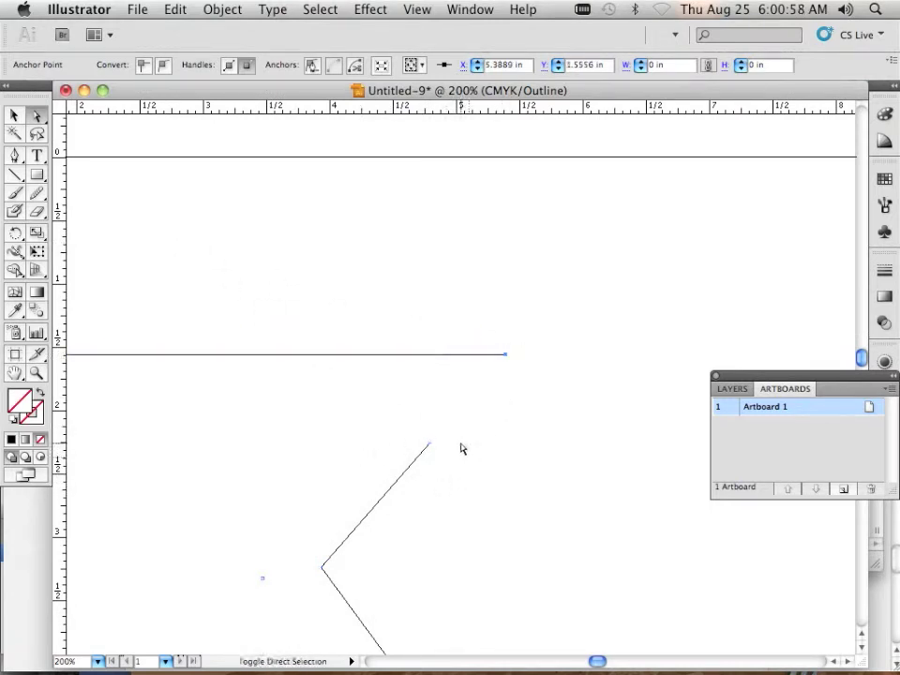
left_click(429, 443, "shift")
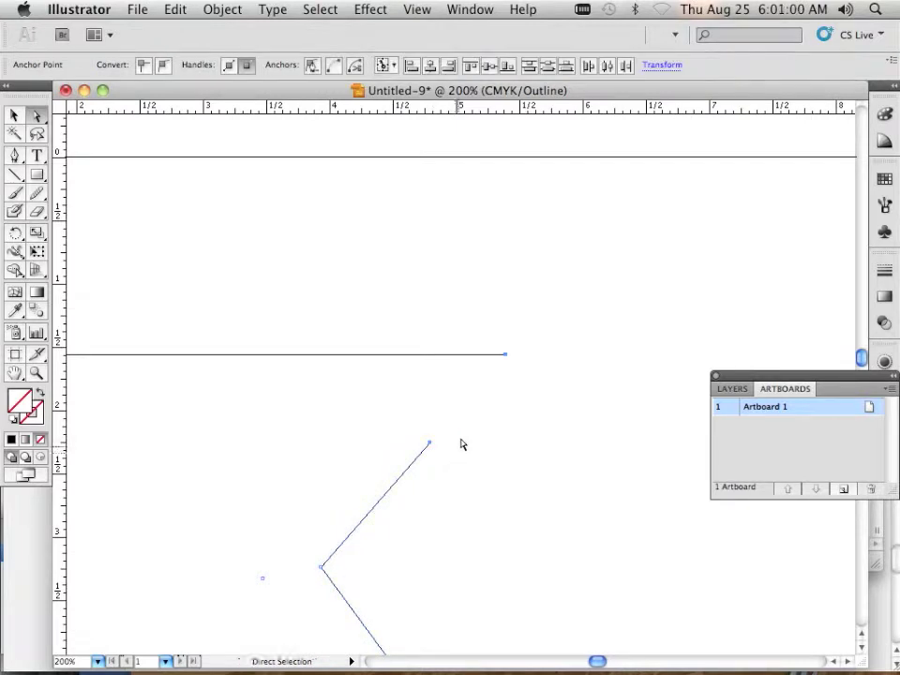
right_click(432, 445)
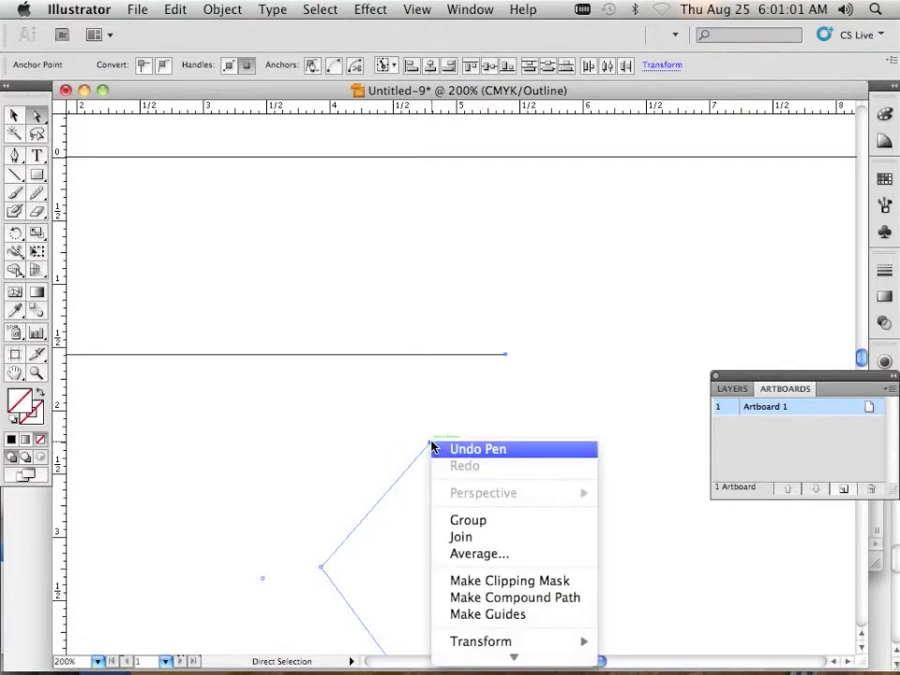
left_click(460, 537)
Join the bottom line's open right endpoint to the angled path's lower endpoint
key("space")
left_click_drag(398, 511, 369, 287)
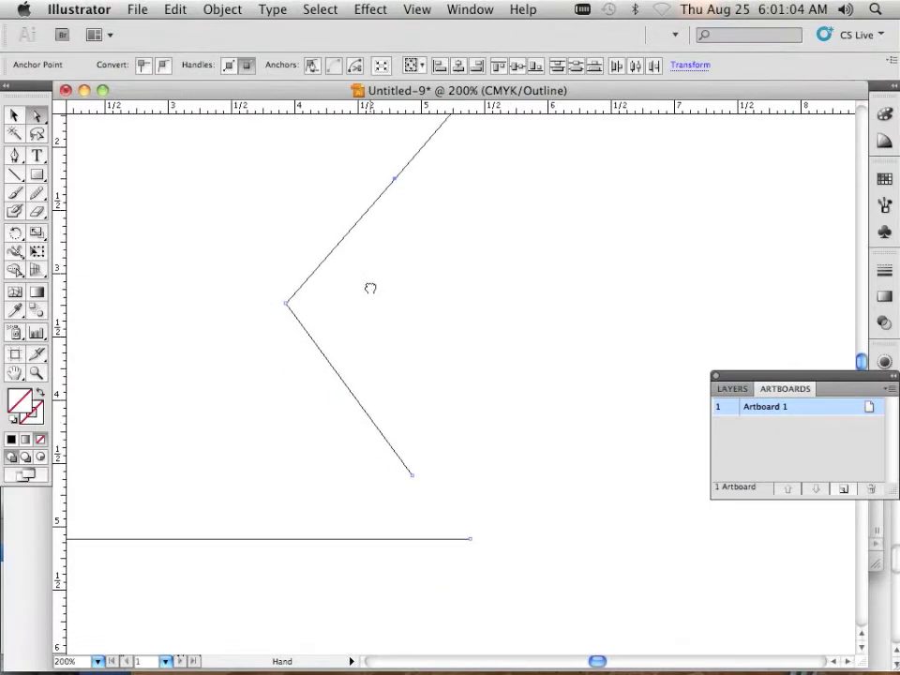
left_click(470, 540)
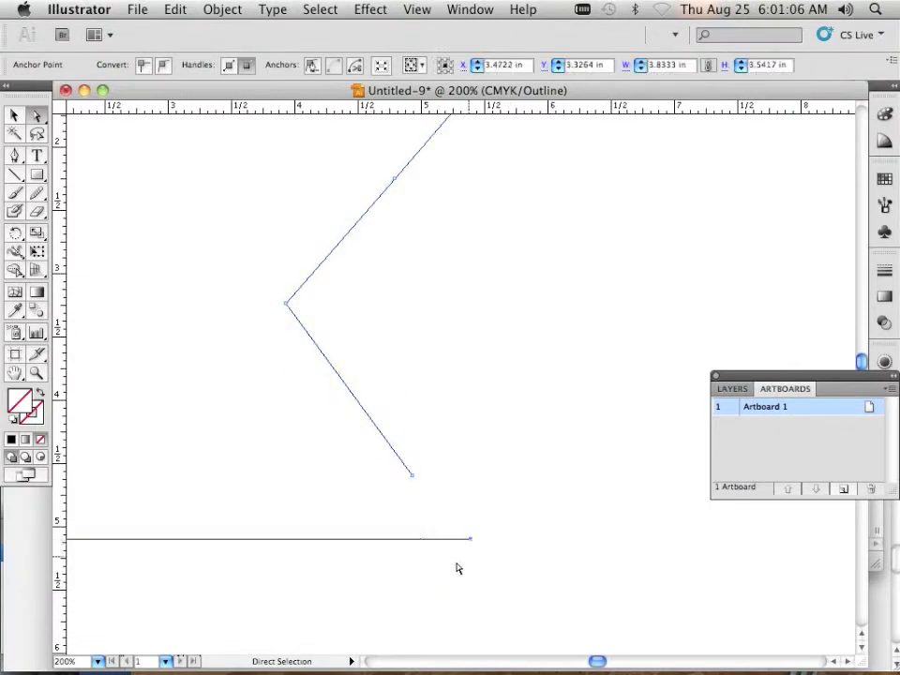
left_click(413, 477, "shift")
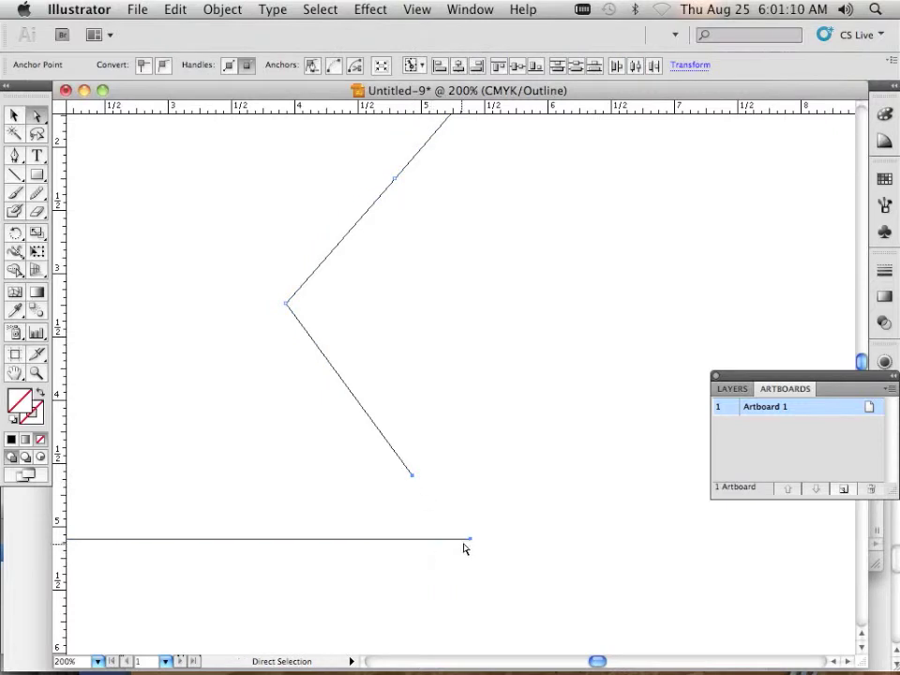
right_click(454, 521)
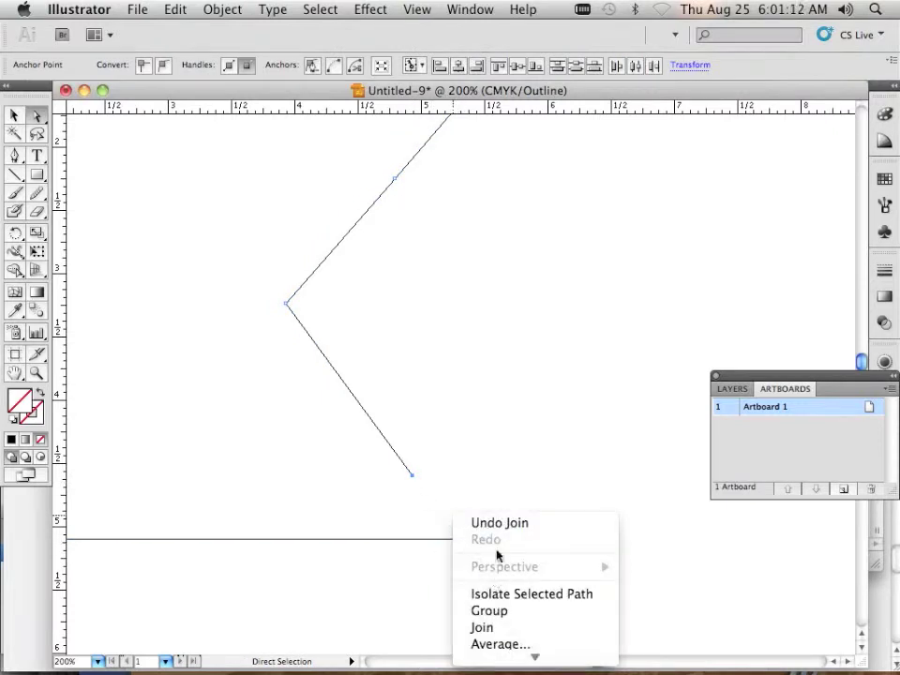
left_click(486, 627)
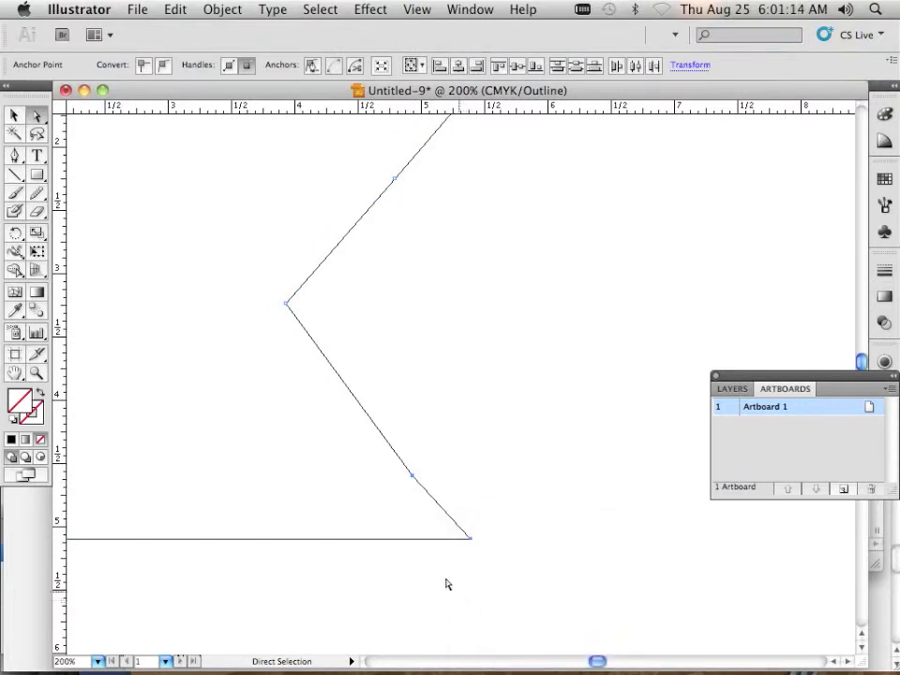
Remove the two extra anchor points along the angled segments, keeping the middle vertex and the outer corners
left_click(415, 478)
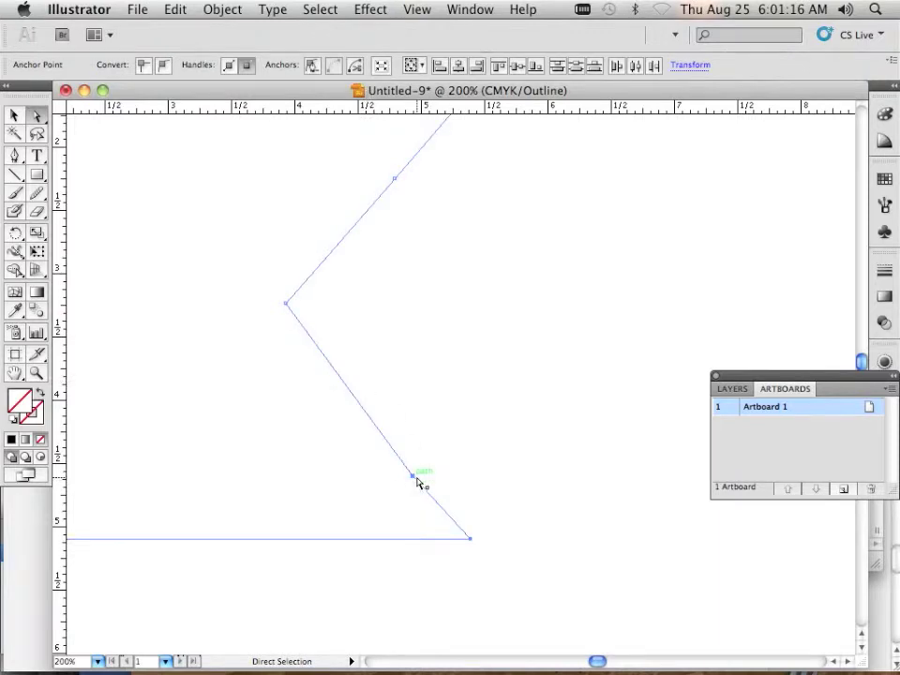
left_click_drag(15, 156, 63, 195)
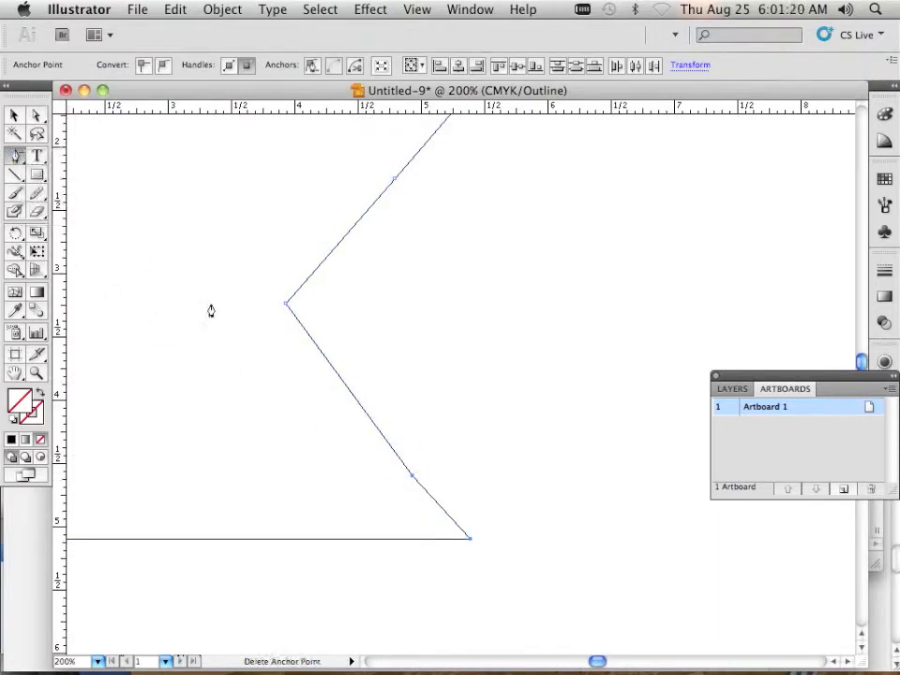
left_click(414, 477)
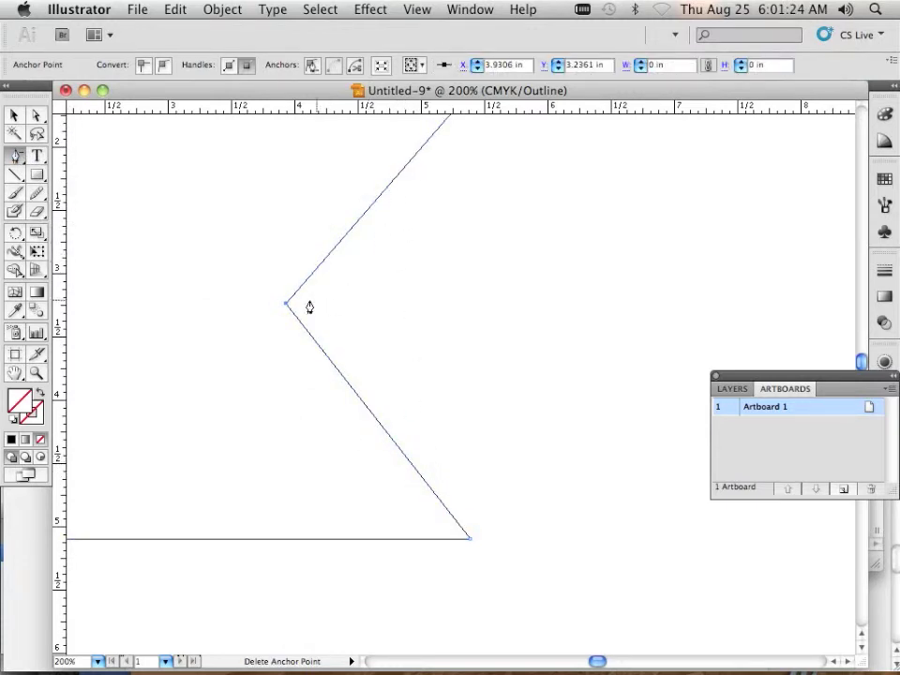
Convert the angled side's middle vertex to a smooth point with vertical handles, curving the side inward
left_click_drag(15, 159, 85, 219)
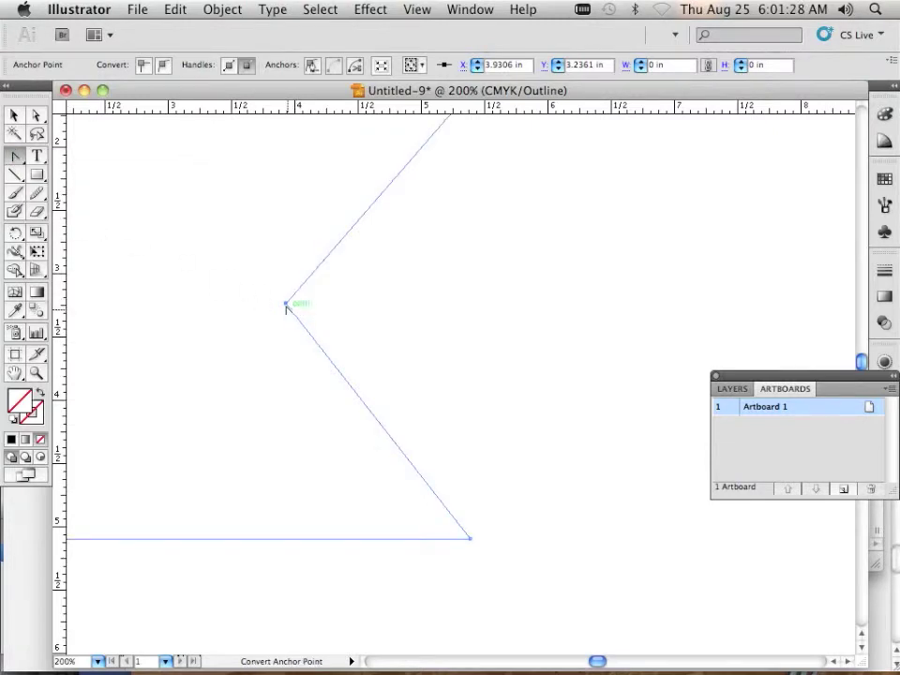
left_click_drag(286, 304, 284, 460)
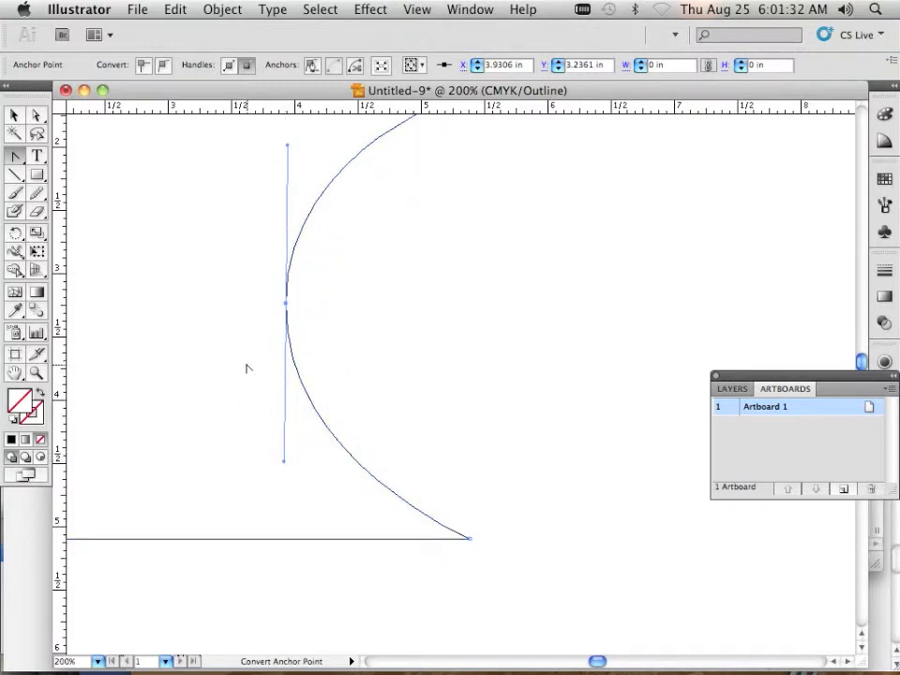
scroll(247, 368, "down", 2)
scroll(247, 368, "up", 1)
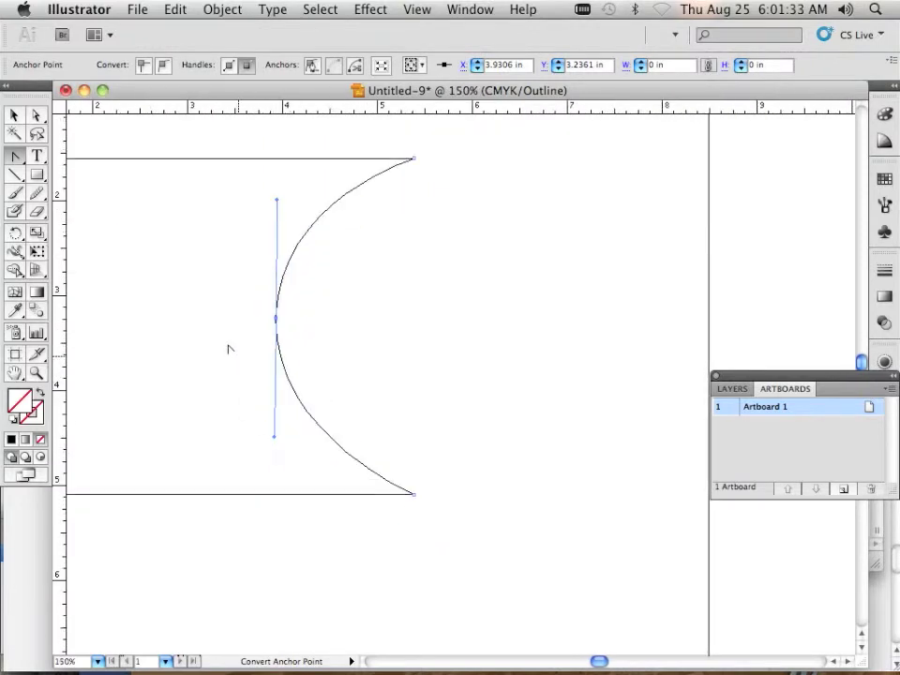
Move the curve's middle anchor point slightly left and down to about X 3.79 in, Y 3.33 in
left_click(37, 116)
mouse_move(276, 318)
left_mouse_down()
mouse_move(293, 309)
mouse_move(242, 321)
mouse_move(240, 309)
mouse_move(266, 330)
left_mouse_up()
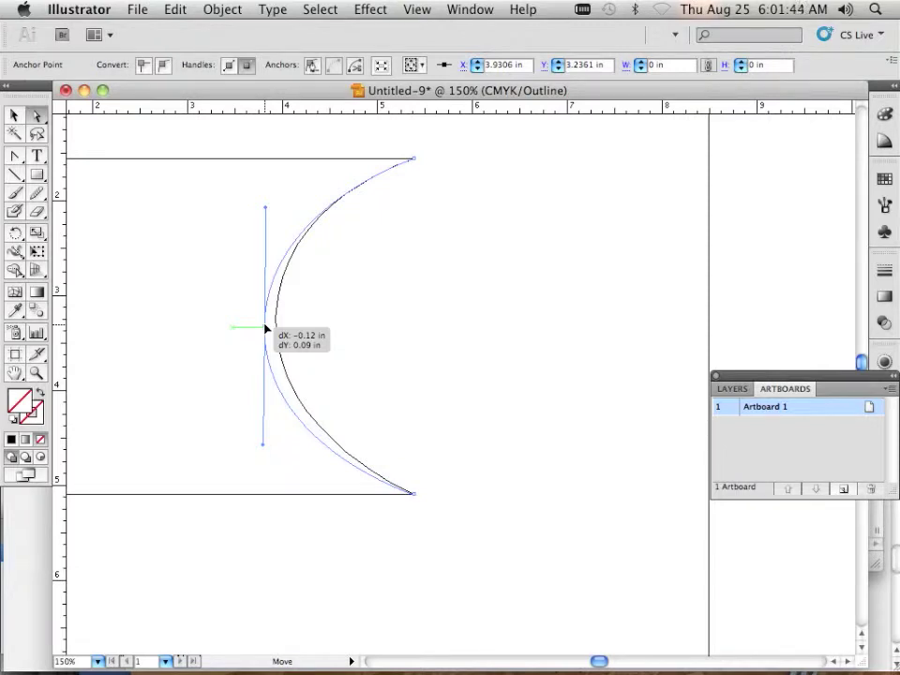
mouse_move(267, 328)
left_mouse_down()
mouse_move(286, 327)
mouse_move(262, 327)
left_mouse_up()
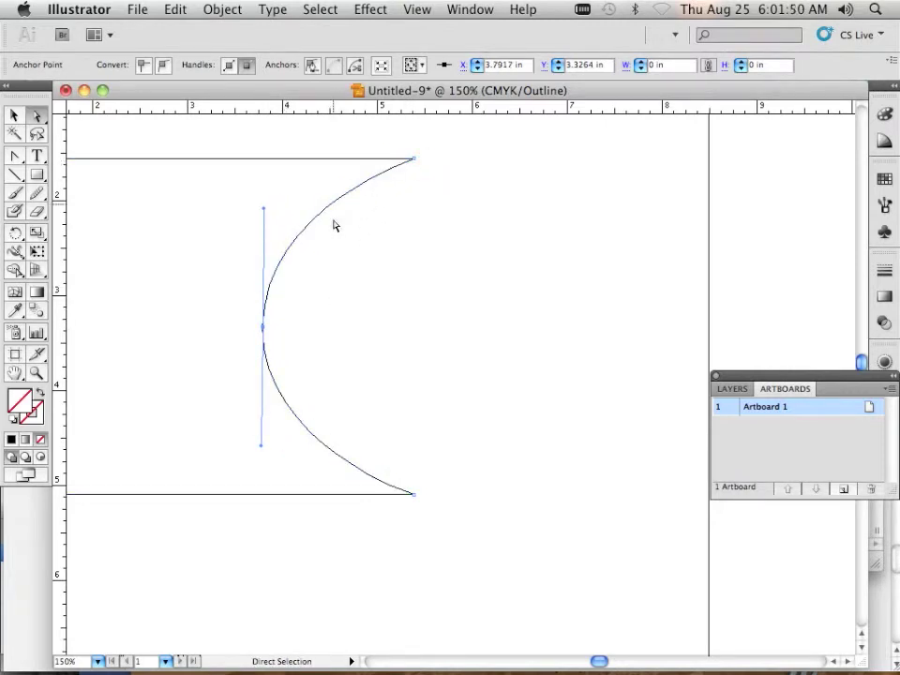
scroll(319, 431, "down", 1)
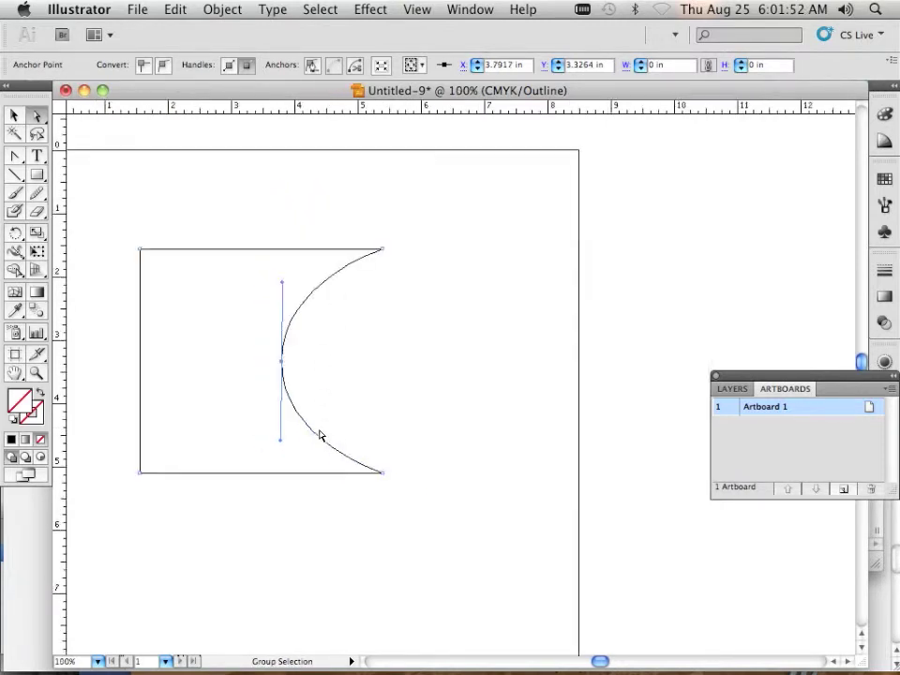
scroll(319, 436, "up", 1)
scroll(320, 436, "down", 1)
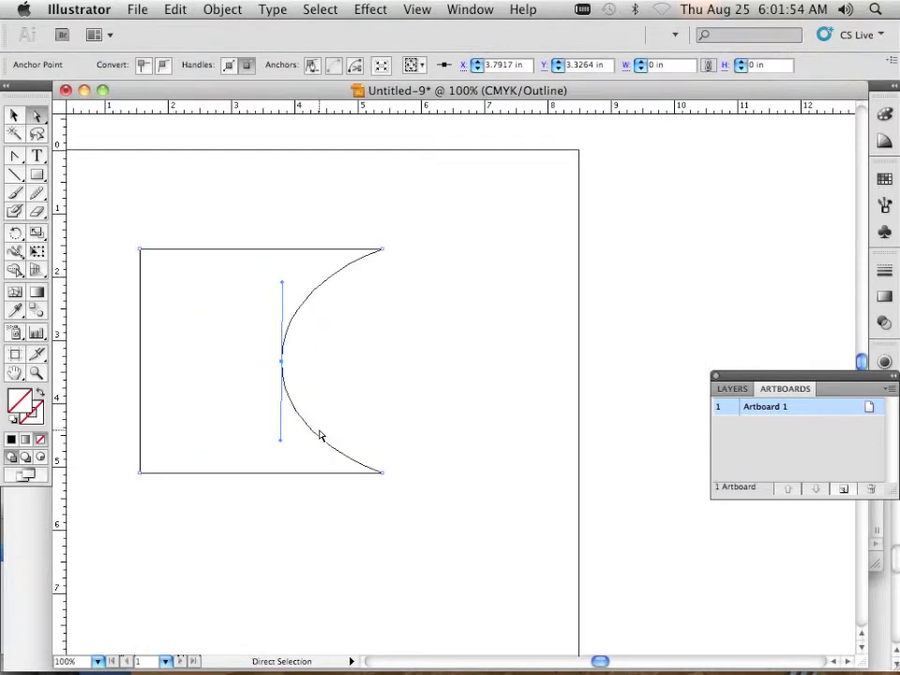
Delete the shape's top-left corner anchor point together with its adjoining top and left segments
left_click(165, 233)
left_click(140, 250)
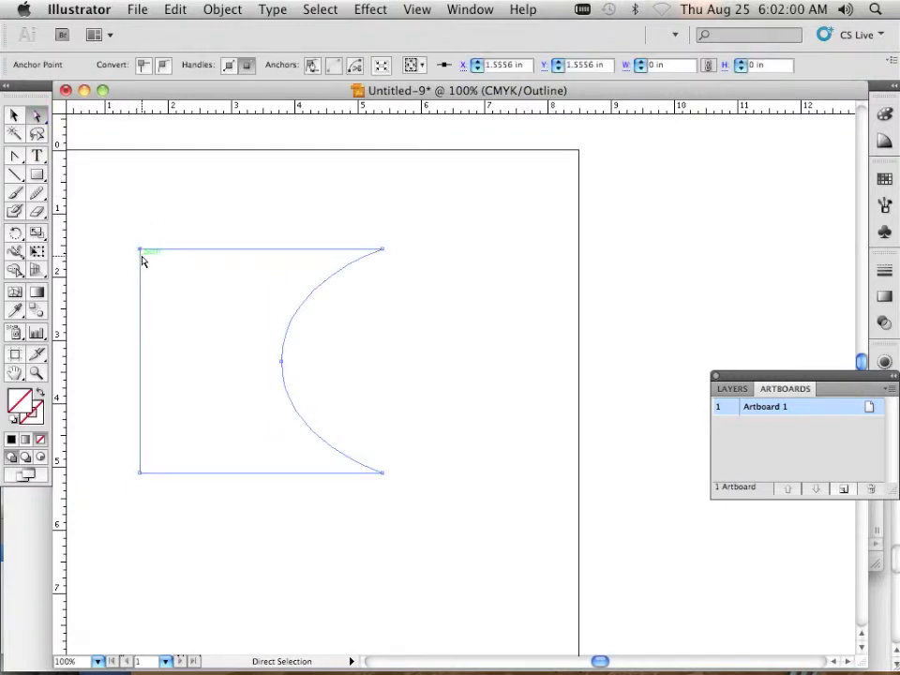
left_click(111, 251)
left_click(139, 251)
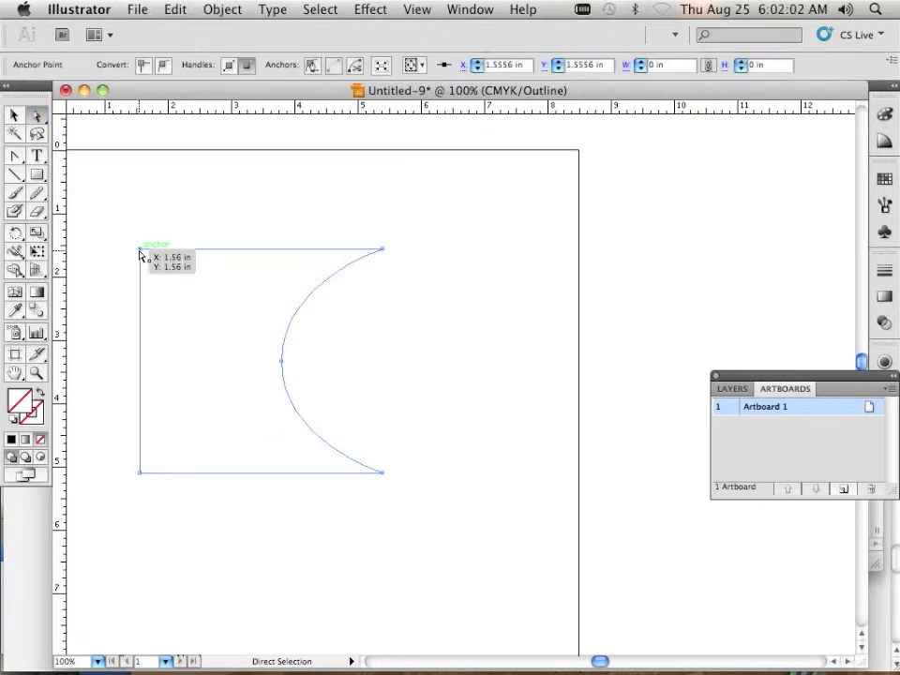
key("Delete")
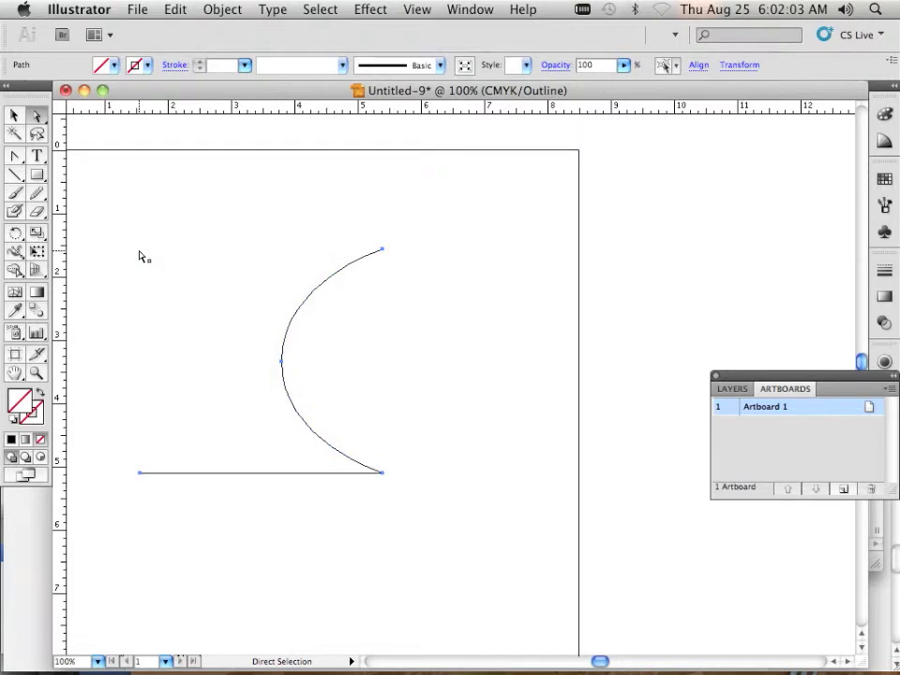
Close the shape with the Pen tool from the upper endpoint to the lower-left one, through a smooth point at about X 2.54 in, Y 2.65 in
left_click(15, 161)
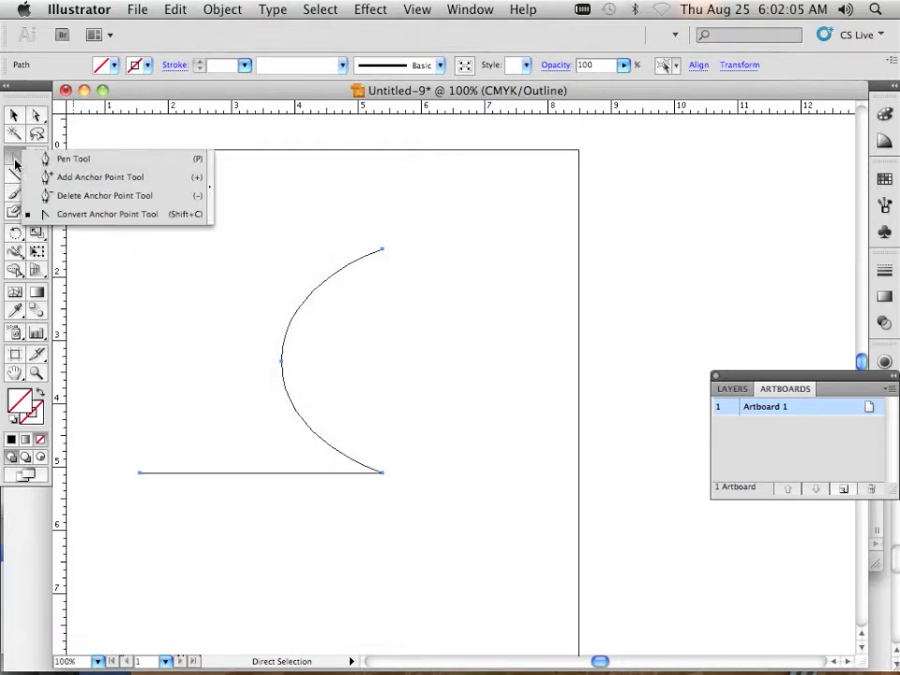
left_click(54, 195)
left_click(37, 114)
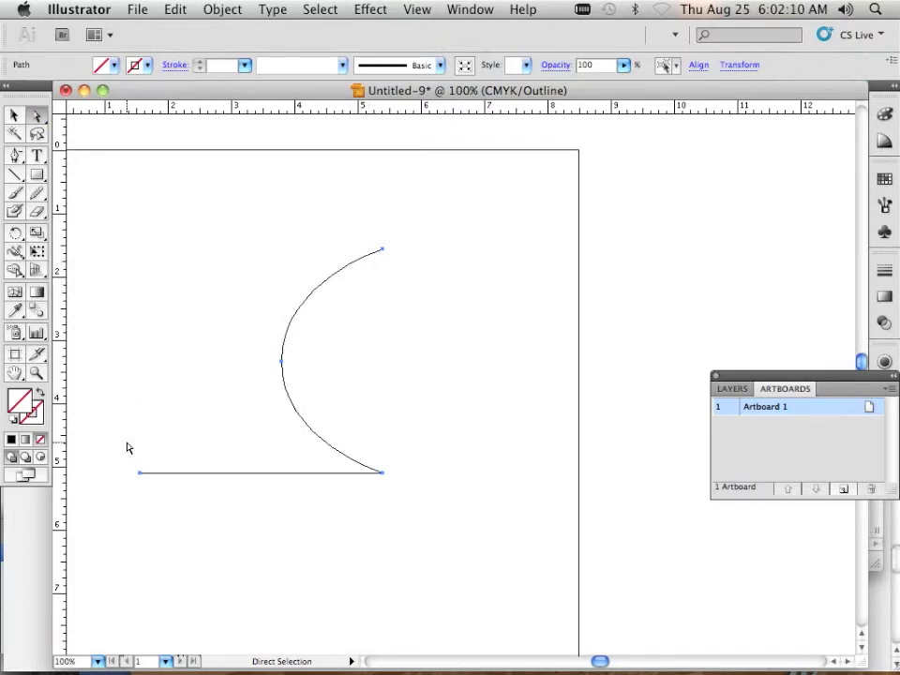
left_click(15, 155)
left_click(47, 154)
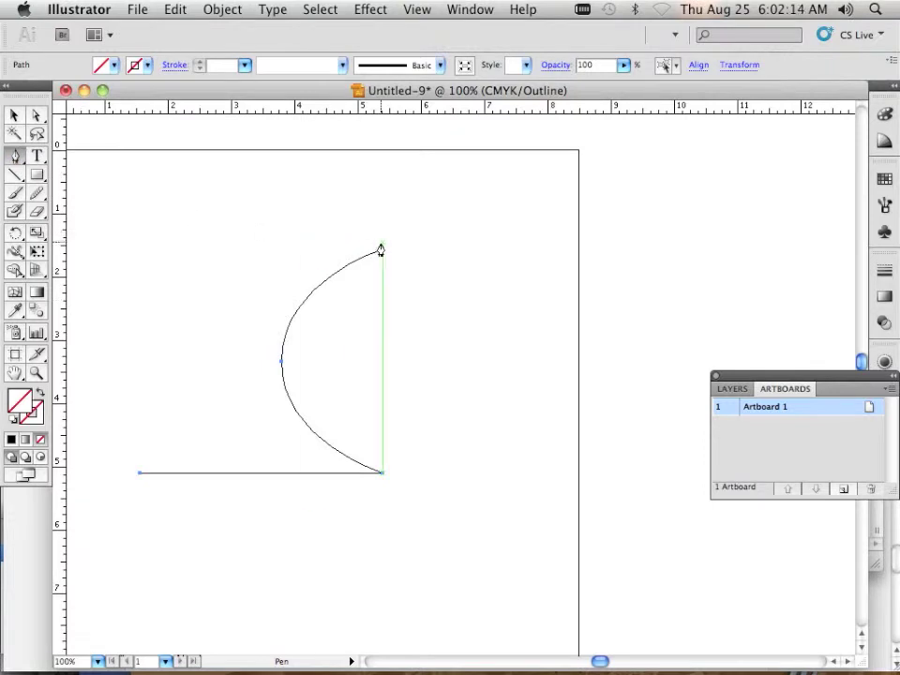
left_click_drag(381, 251, 161, 388)
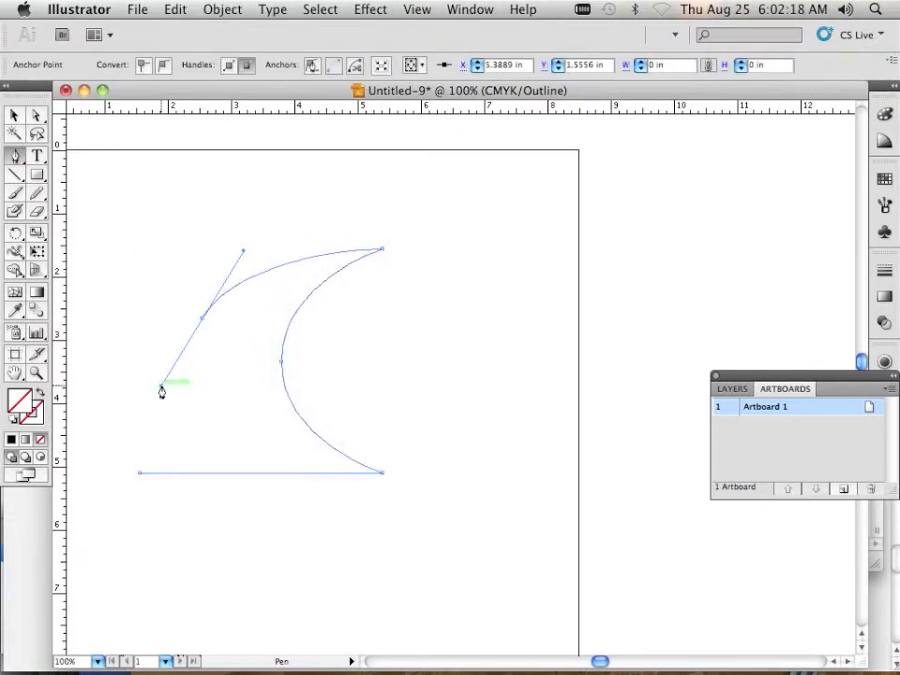
left_click(139, 474)
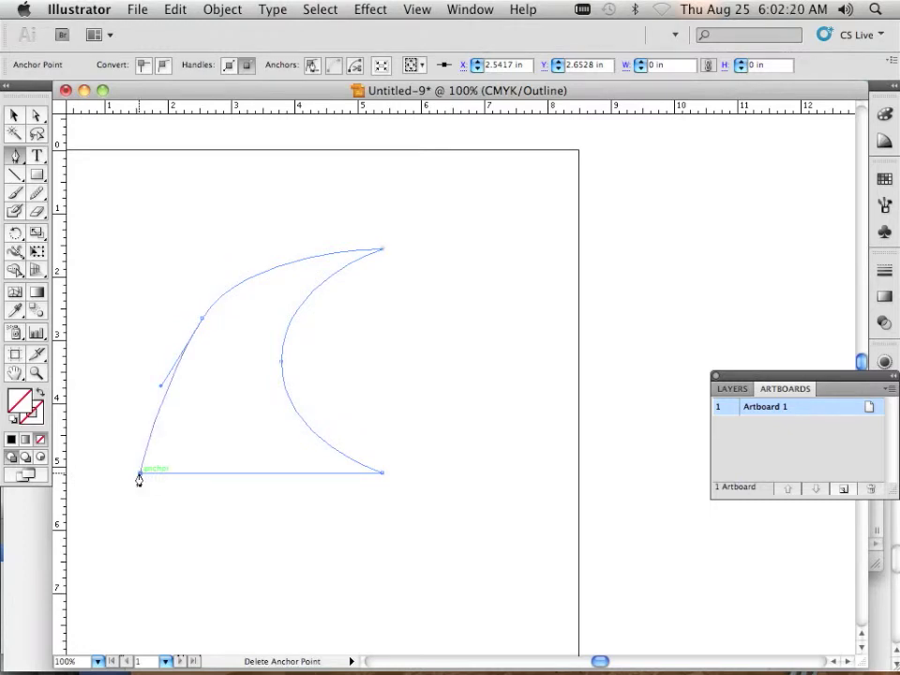
left_click(84, 496, "super")
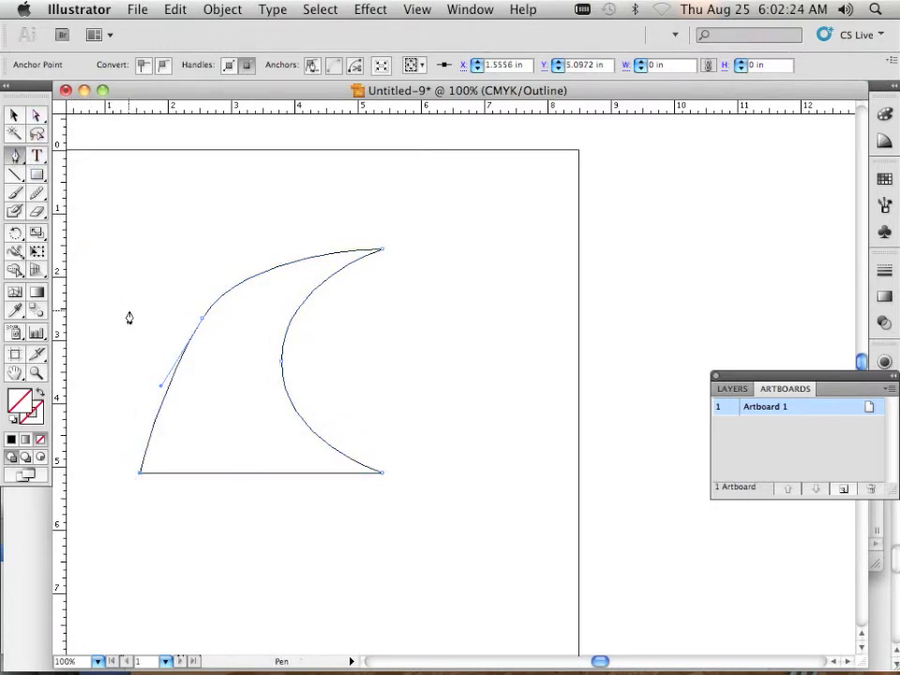
left_click(36, 115)
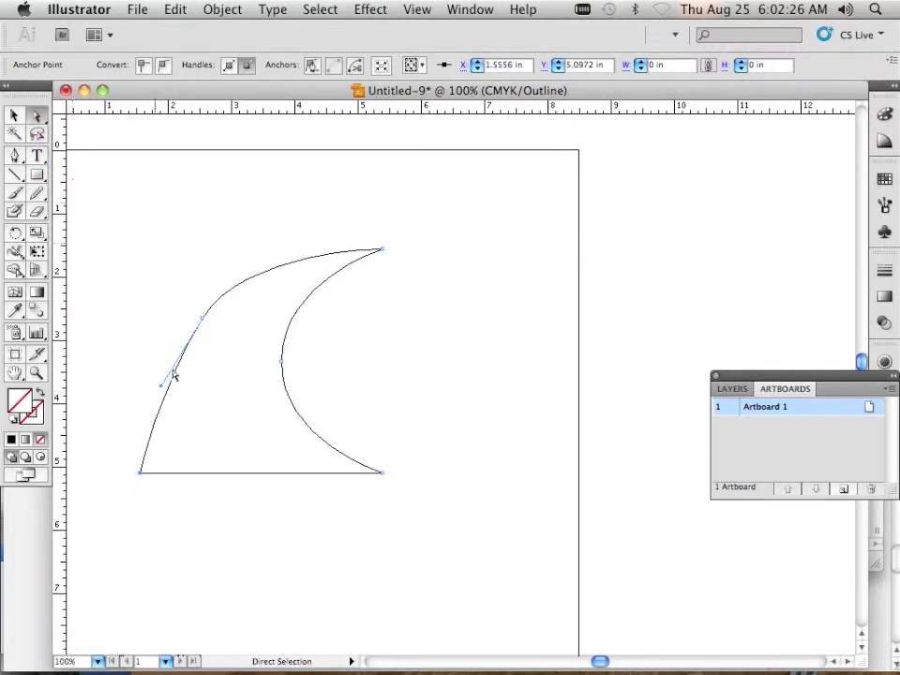
Move the outer curve's middle anchor point to about X 2.38 in, Y 2.94 in and adjust its upper direction handle
left_click(206, 322)
mouse_move(202, 319)
left_mouse_down()
mouse_move(195, 347)
mouse_move(192, 336)
left_mouse_up()
mouse_move(233, 270)
left_mouse_down()
mouse_move(241, 281)
mouse_move(233, 274)
left_mouse_up()
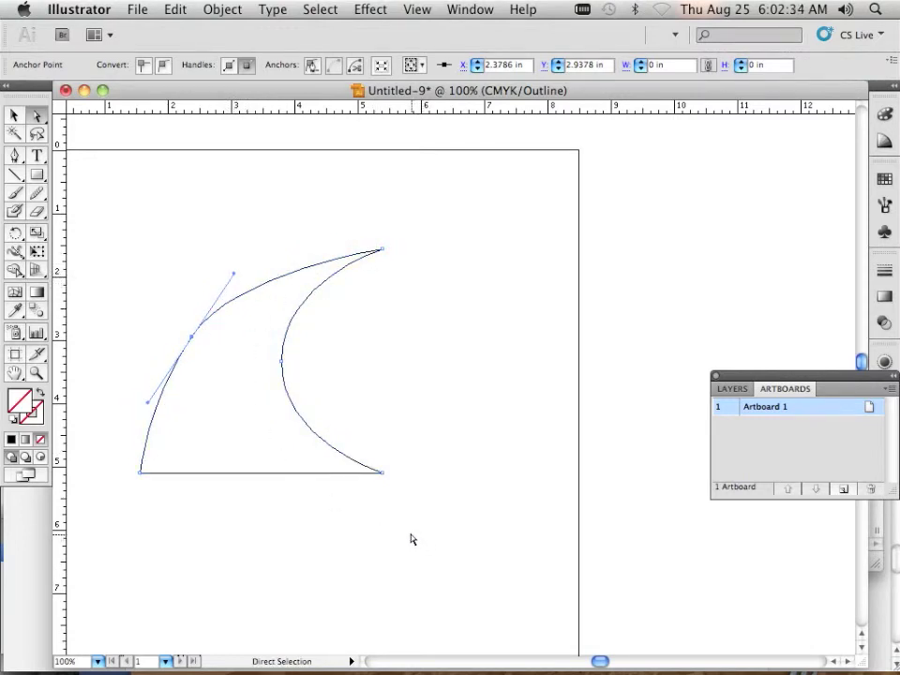
Smooth the outer curve with one Smooth tool stroke along it from its upper part to near its lower end
left_click(39, 214)
left_click(79, 214)
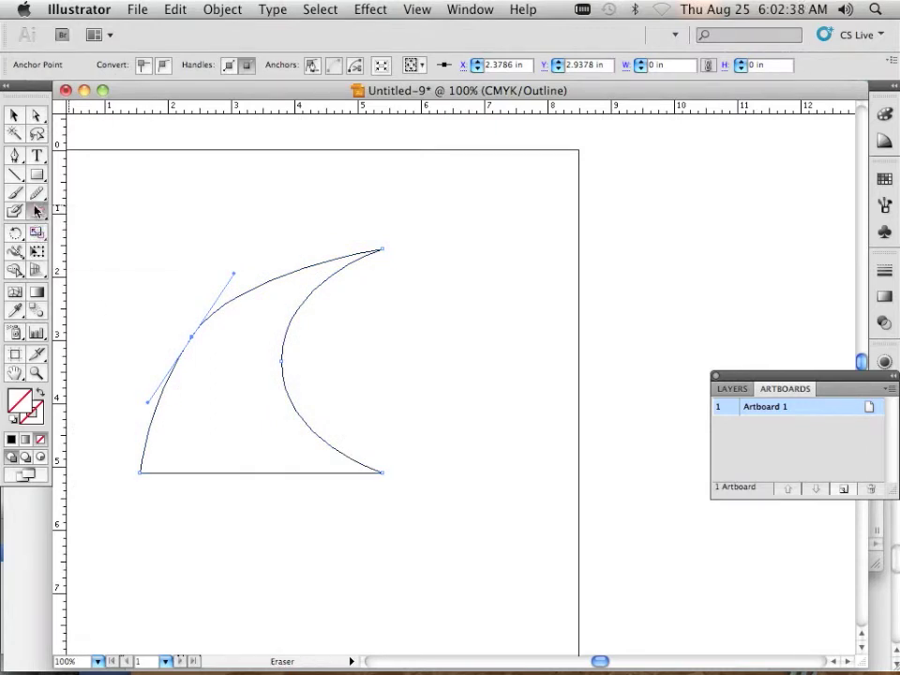
left_click(38, 198)
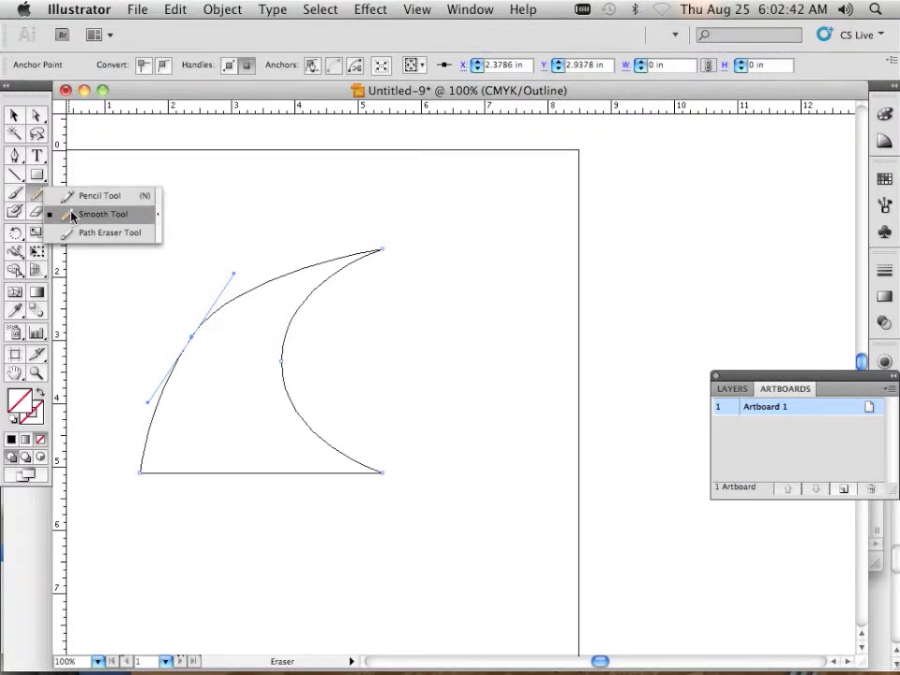
left_click(72, 215)
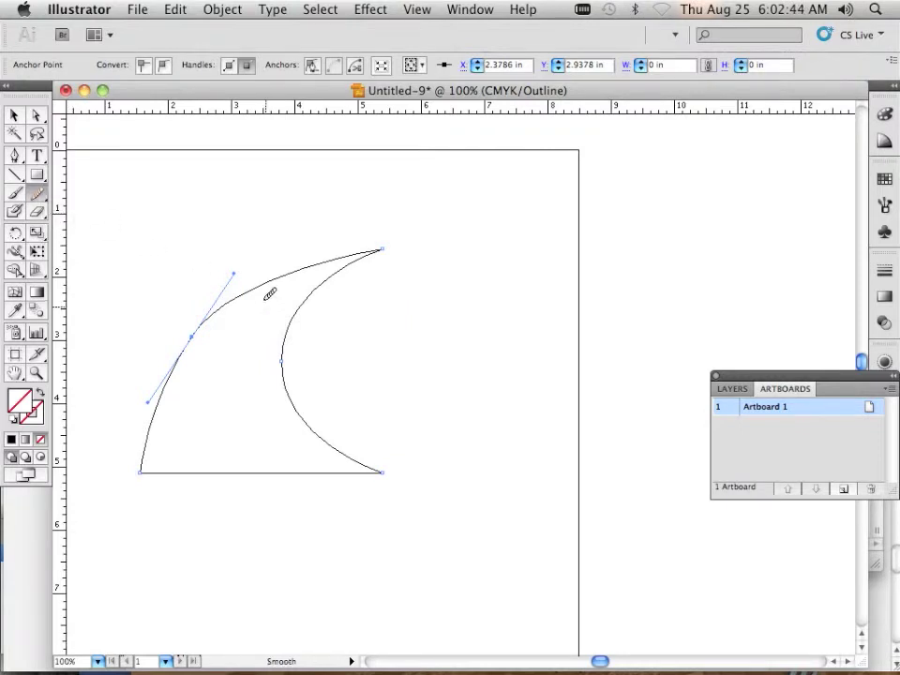
mouse_move(278, 273)
left_mouse_down()
mouse_move(180, 346)
mouse_move(141, 405)
left_mouse_up()
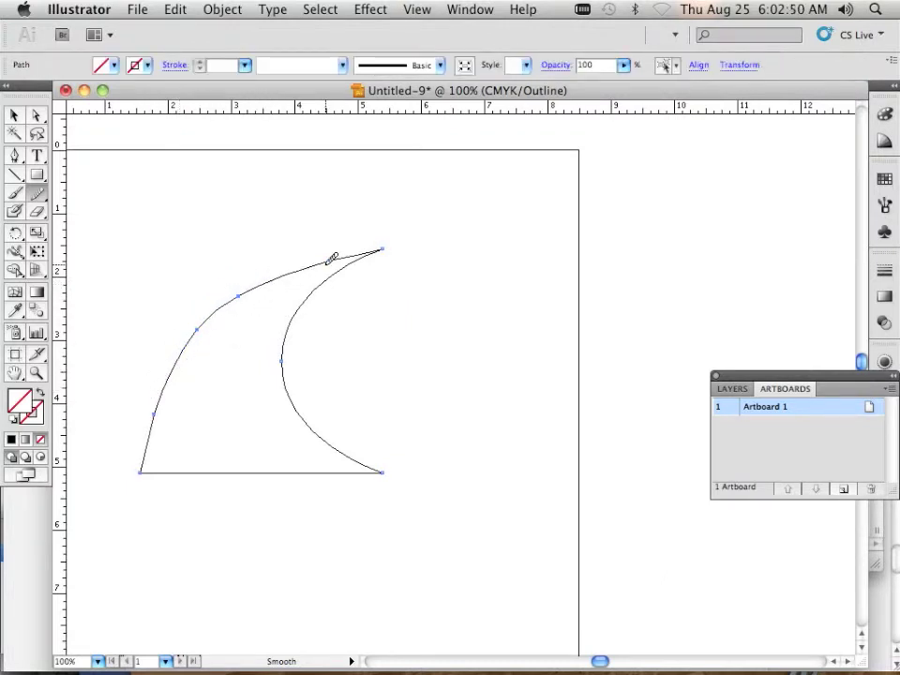
scroll(233, 300, "up", 3)
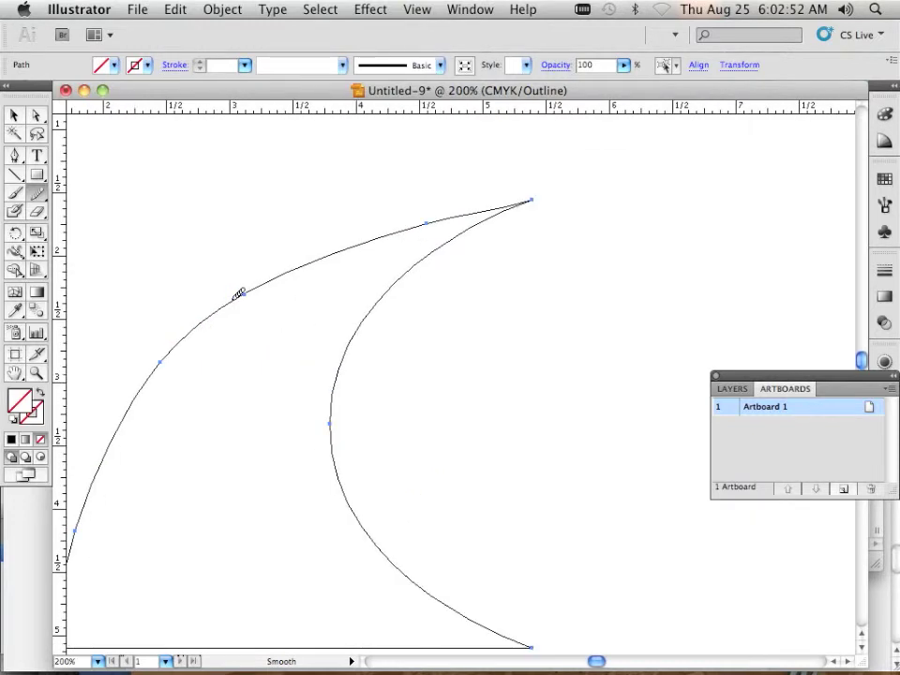
scroll(234, 300, "down", 2)
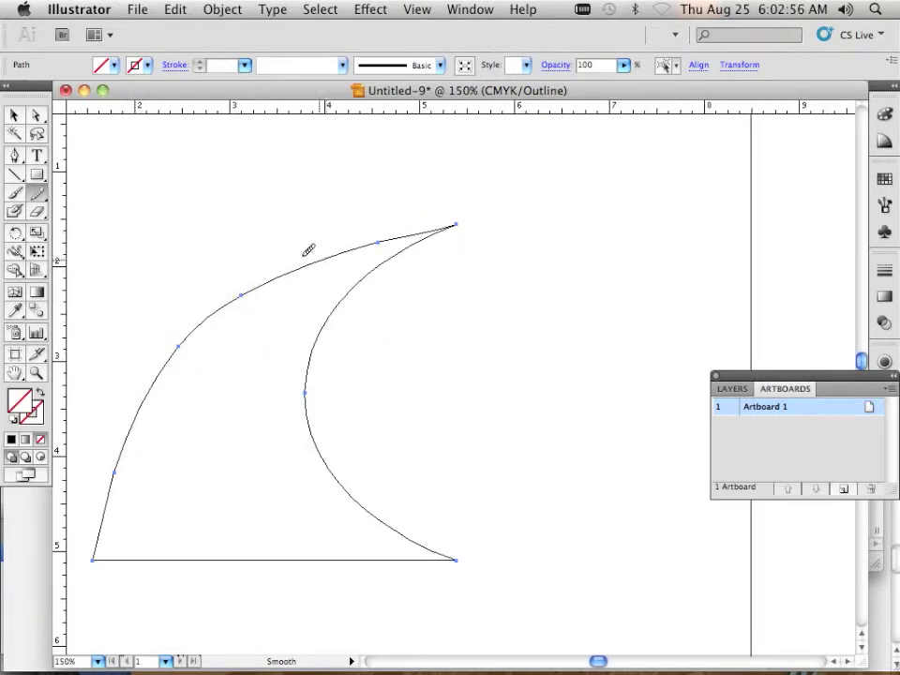
Delete three anchor points from the outer curve, two above and one below the point at X 2.45 in, Y 2.84 in
left_click(37, 116)
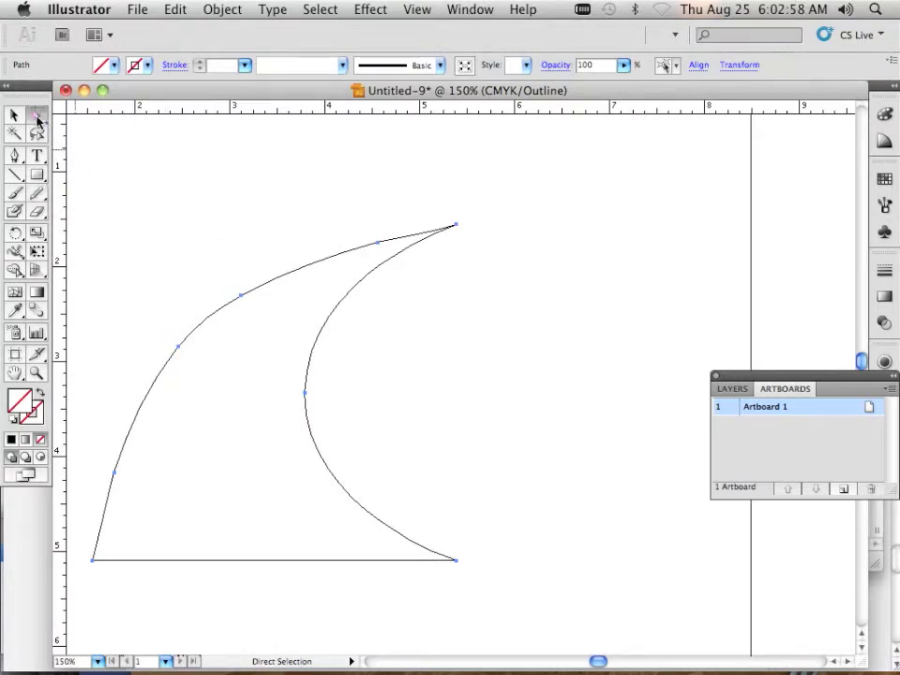
left_click(239, 298)
left_click(240, 299)
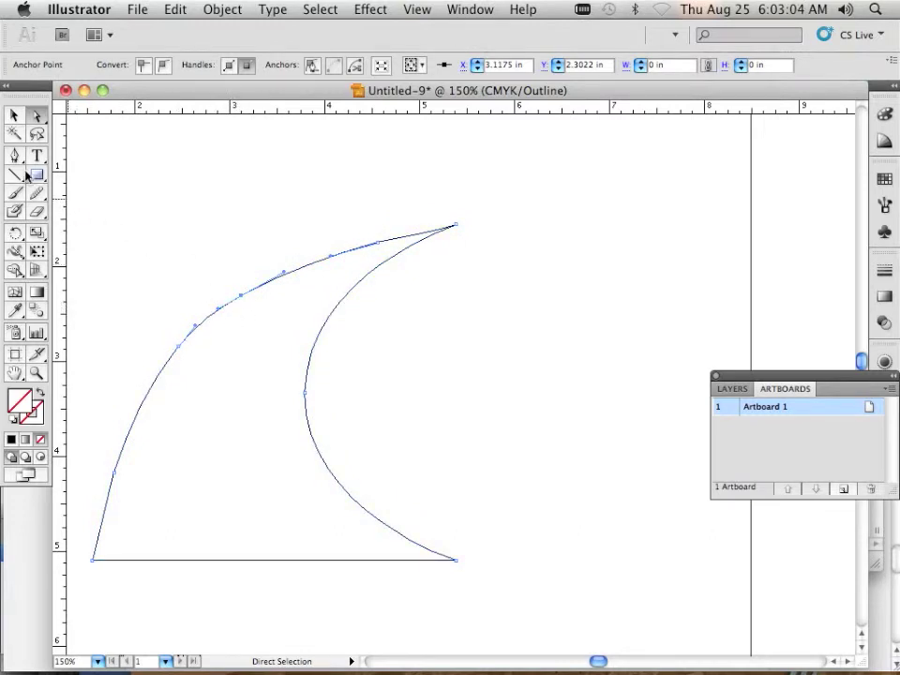
left_click_drag(15, 156, 72, 195)
left_click(241, 299)
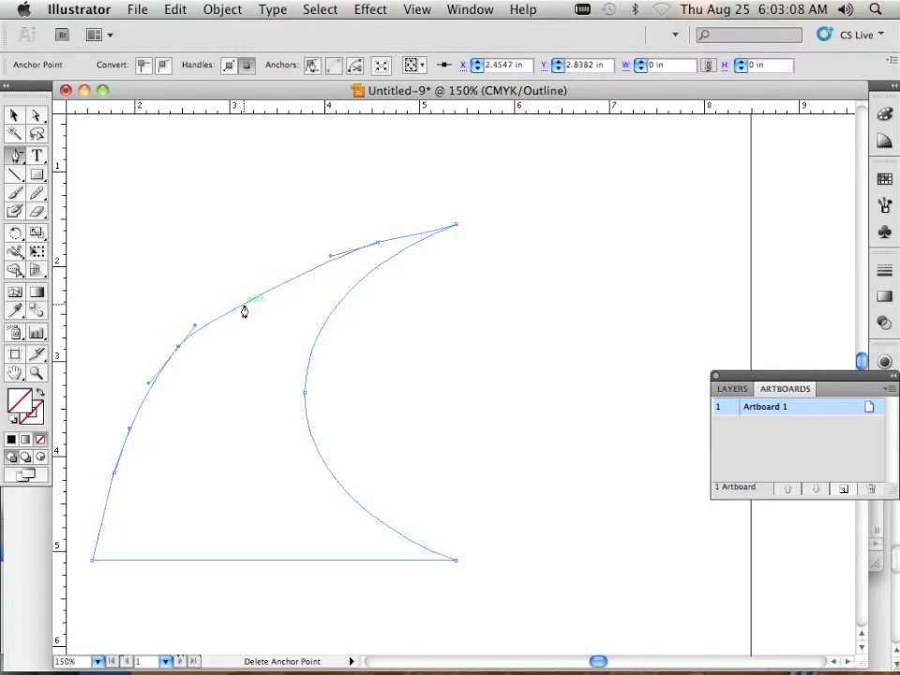
left_click(377, 246)
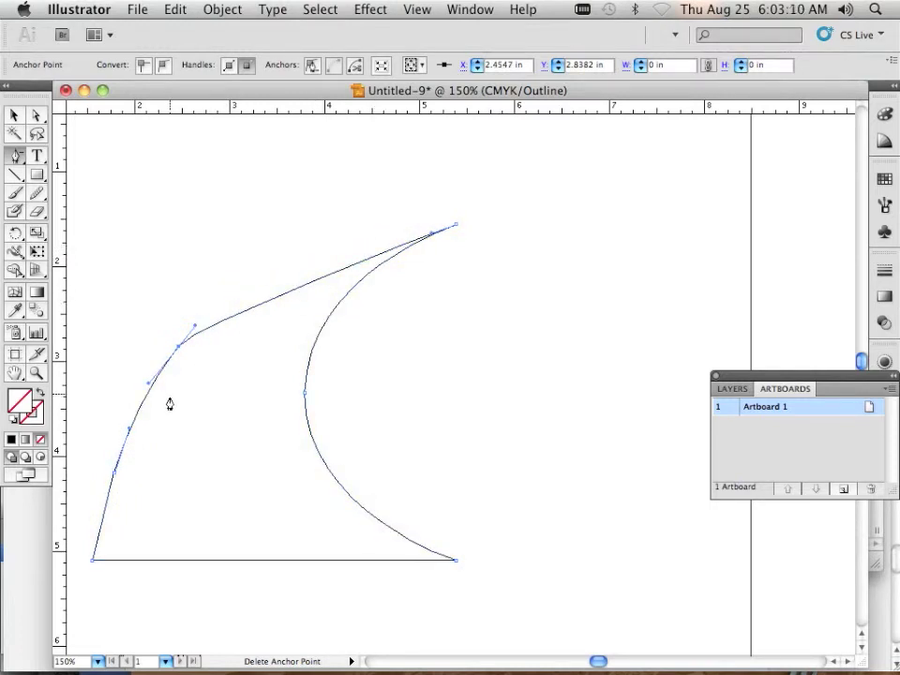
left_click(131, 433)
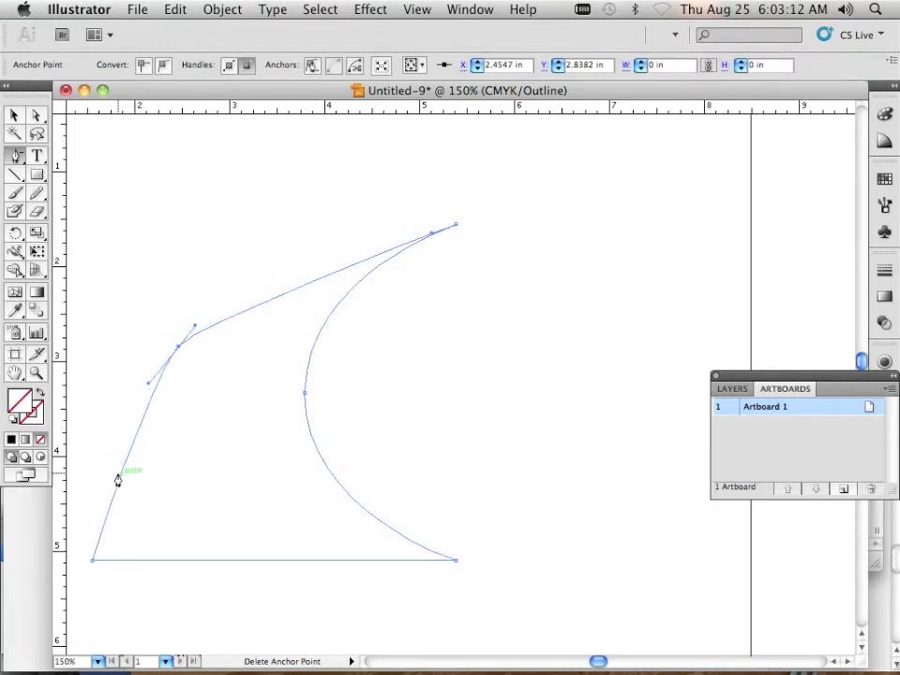
left_click(115, 474)
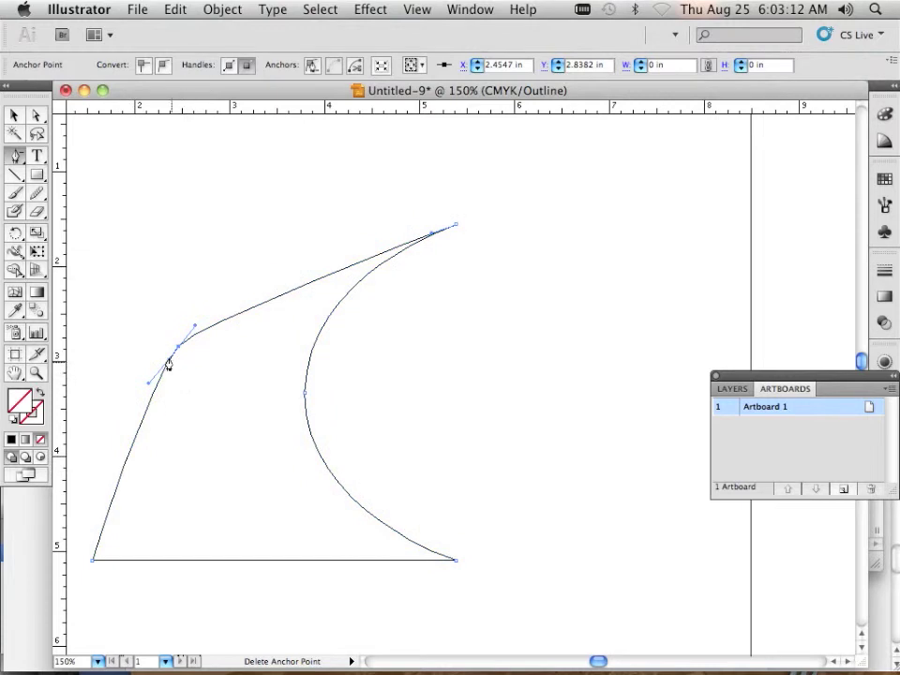
Lengthen both direction handles of the outer curve's remaining middle anchor point, extending them up-right and down-left to round the curve
left_click(36, 116)
left_click(193, 322)
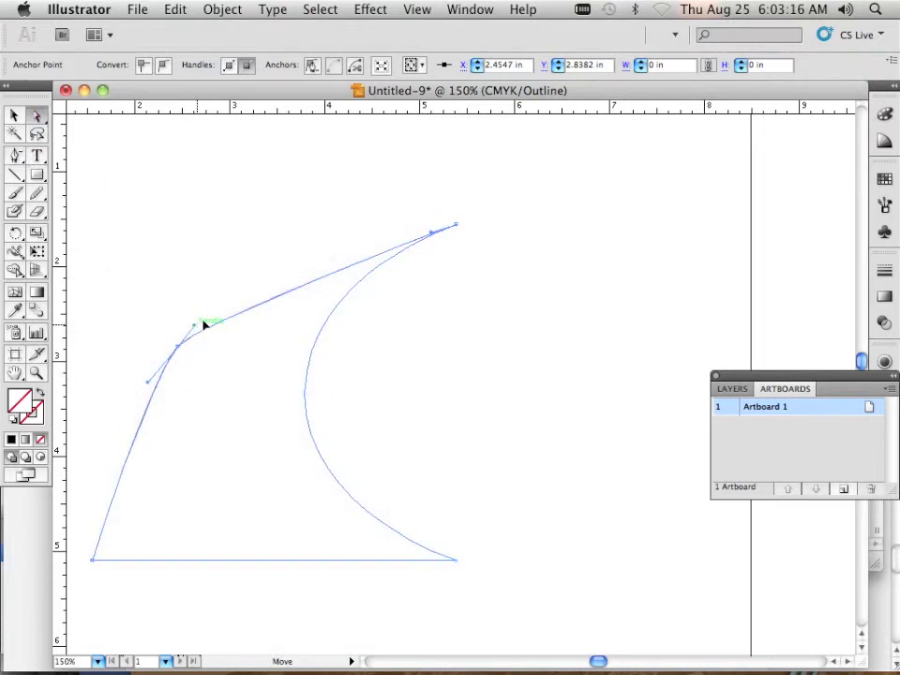
left_click_drag(195, 324, 255, 265)
left_click_drag(146, 380, 110, 429)
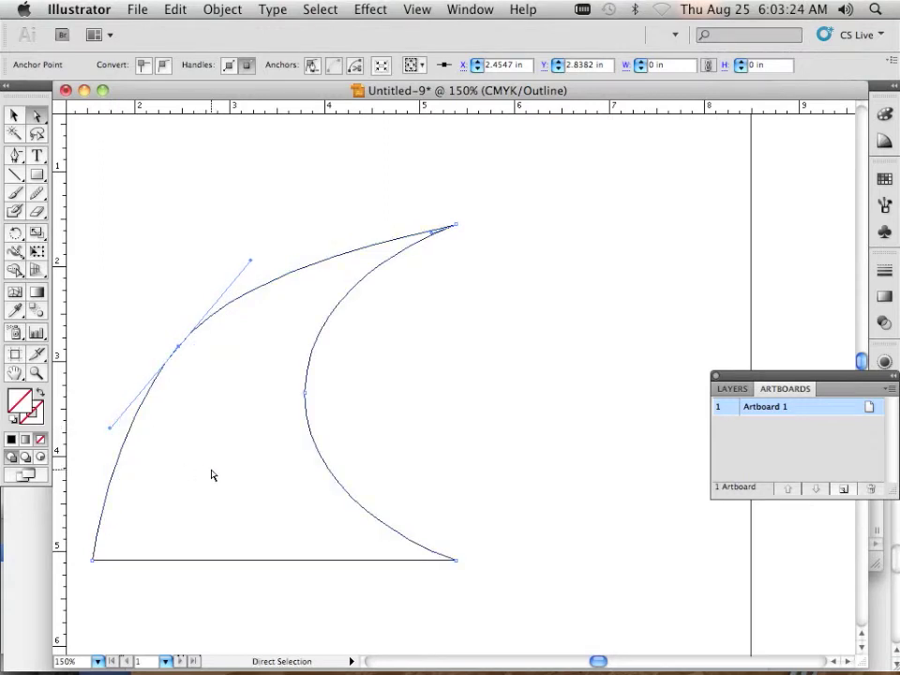